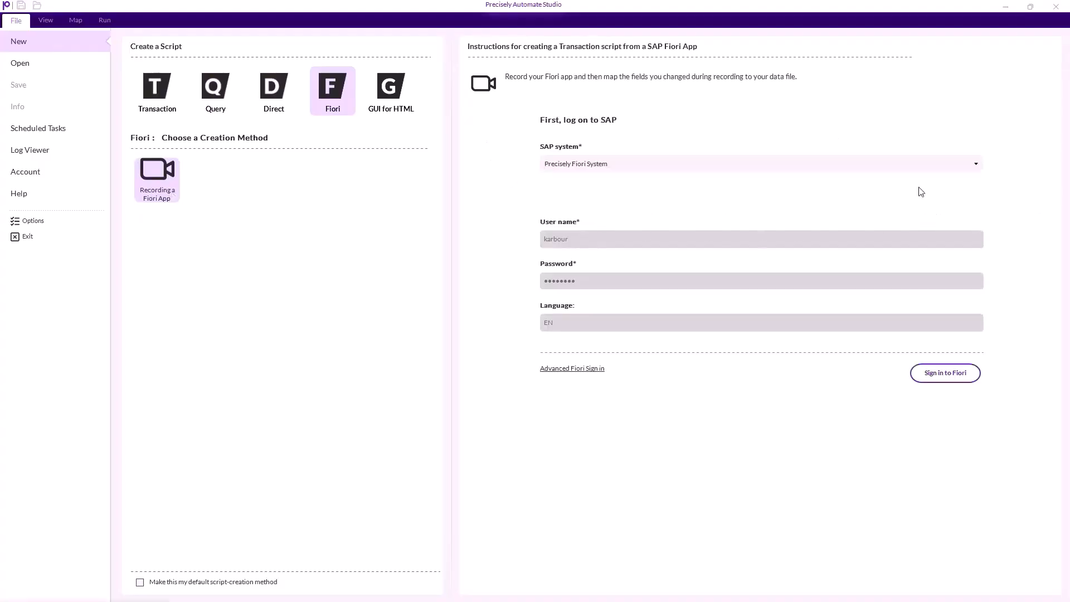
Choose Precisely Fiori System as the SAP system and sign in to Fiori.
click(977, 166)
click(975, 190)
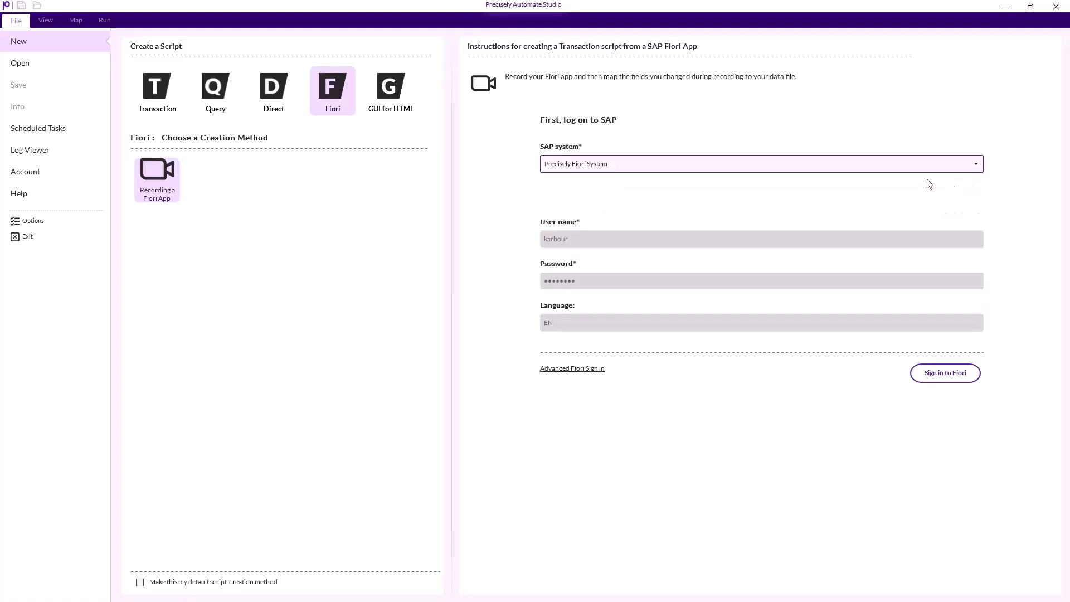
click(941, 374)
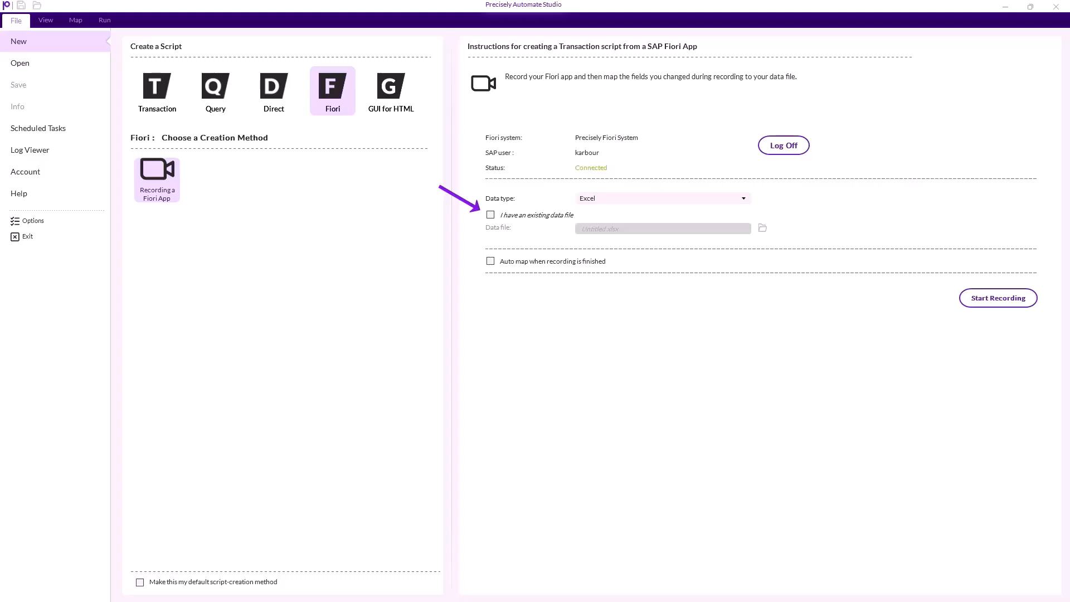
click(490, 216)
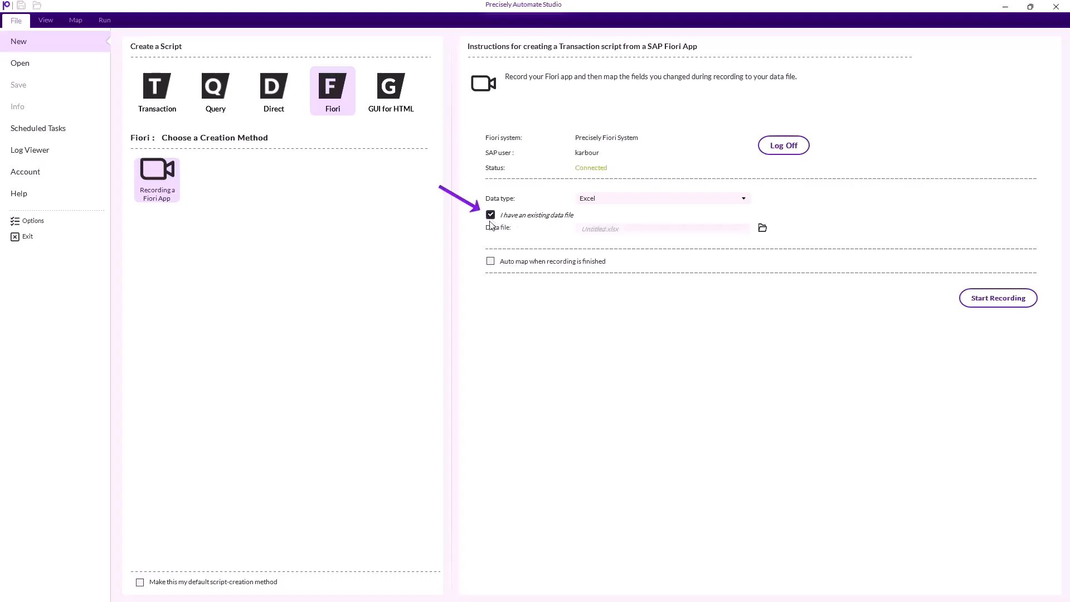
click(763, 228)
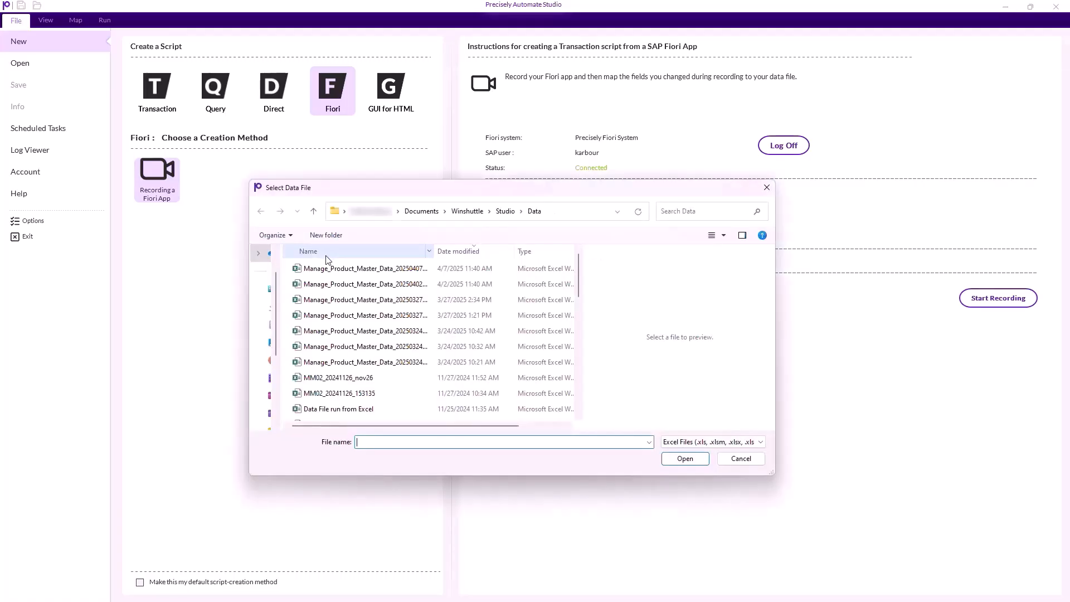
click(730, 458)
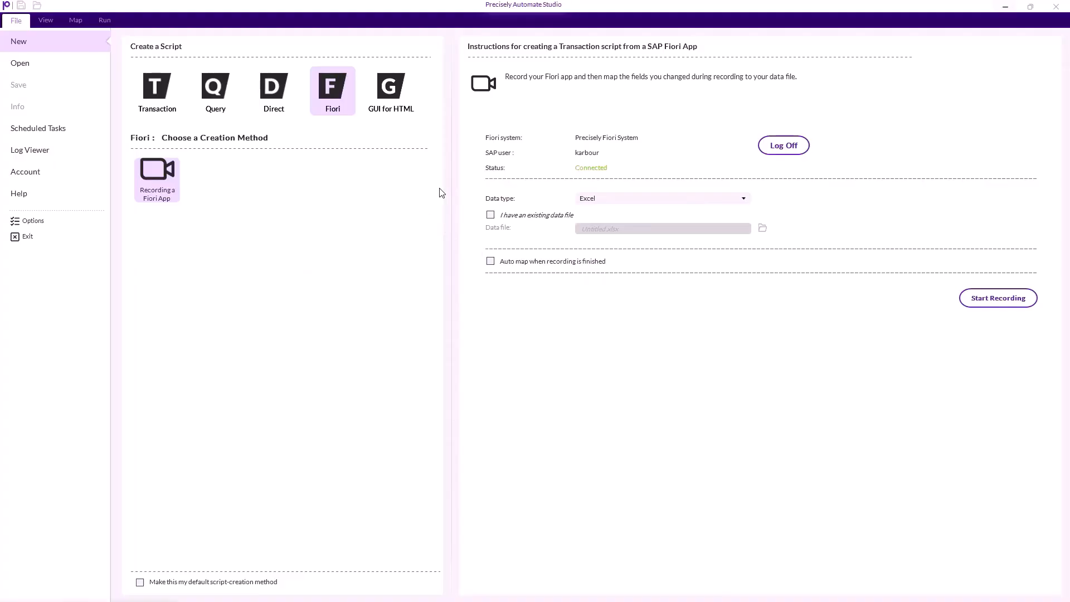
Start the Fiori app recording with auto mapping left off, and maximize the recording window.
click(490, 261)
click(492, 261)
click(1012, 304)
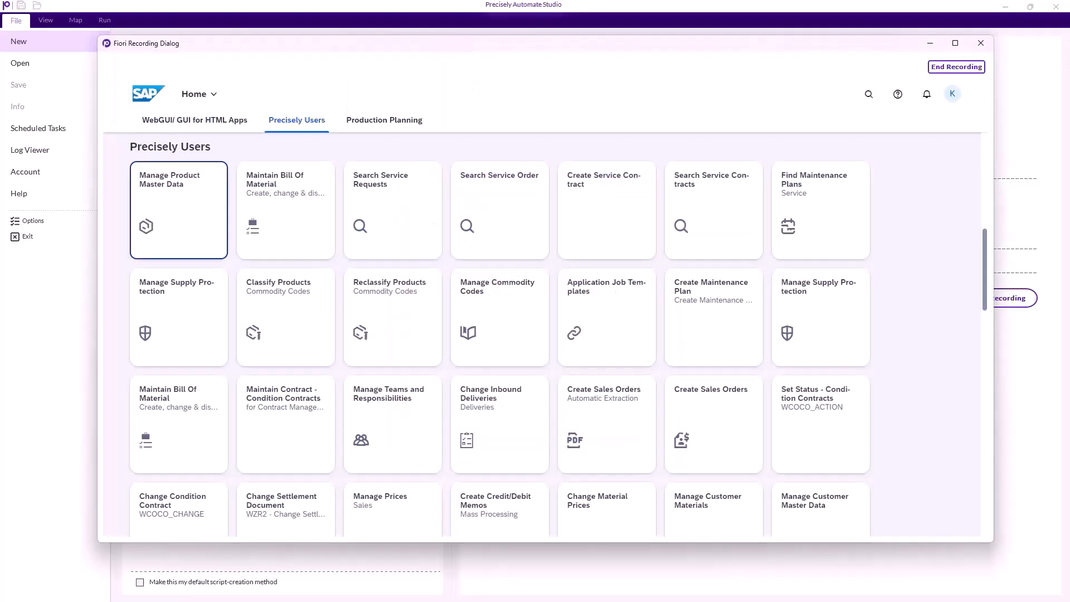
click(955, 43)
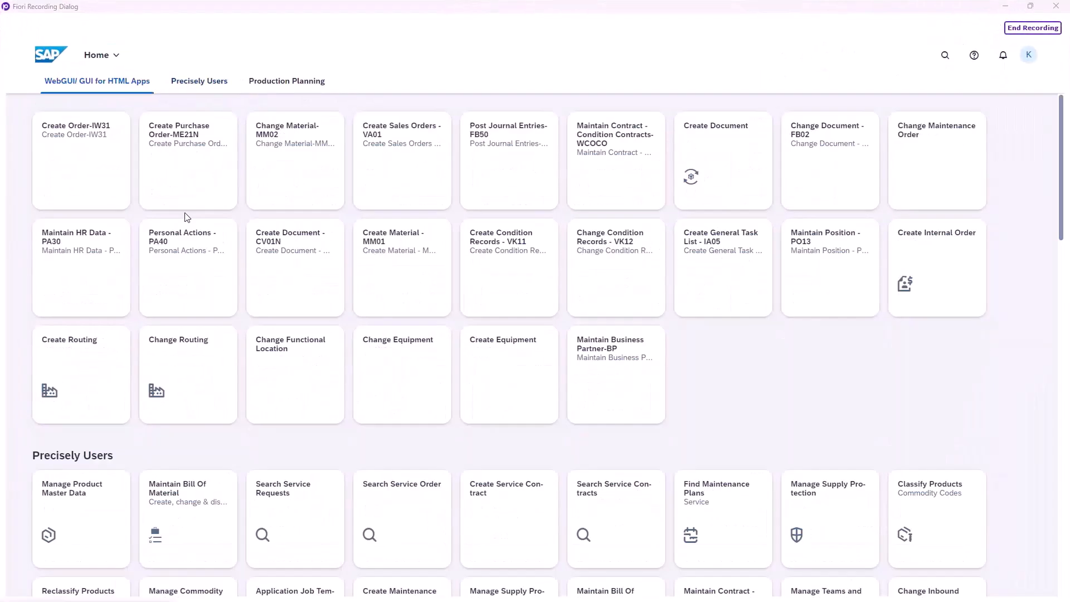
Open the Post General Journal Entries app from the Precisely Users group.
click(208, 81)
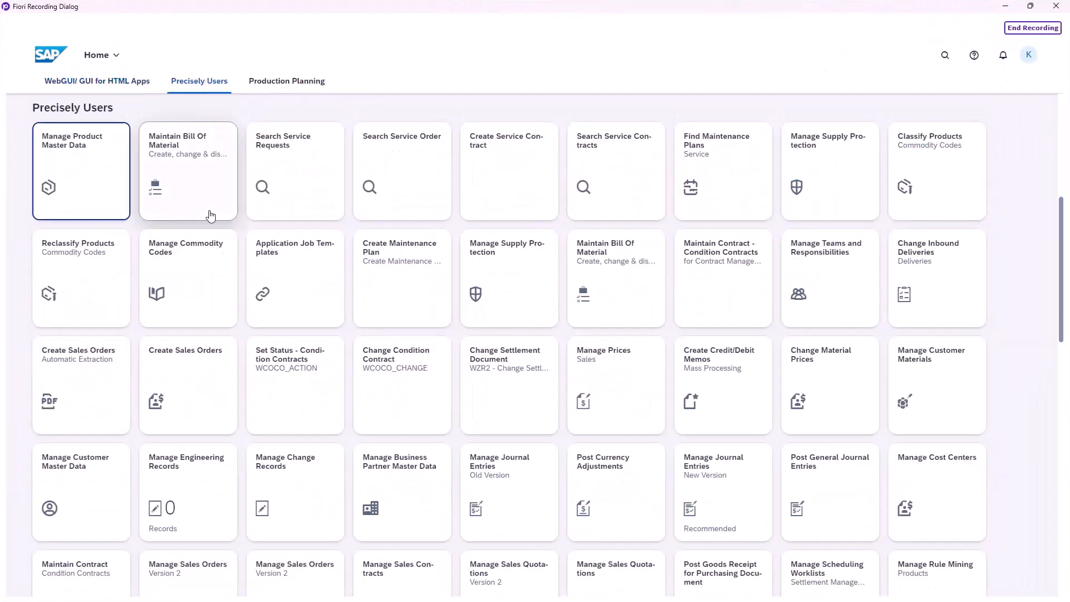
scroll(338, 335, down, 2)
click(837, 386)
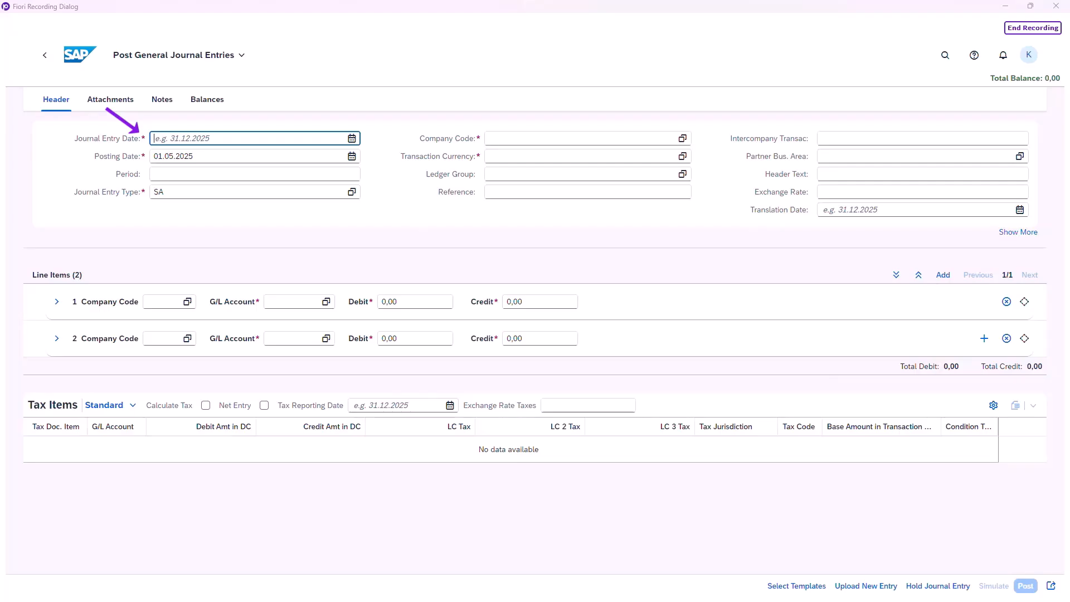
Set both the journal entry date and the posting date to 01.05.2025 in the header.
click(352, 138)
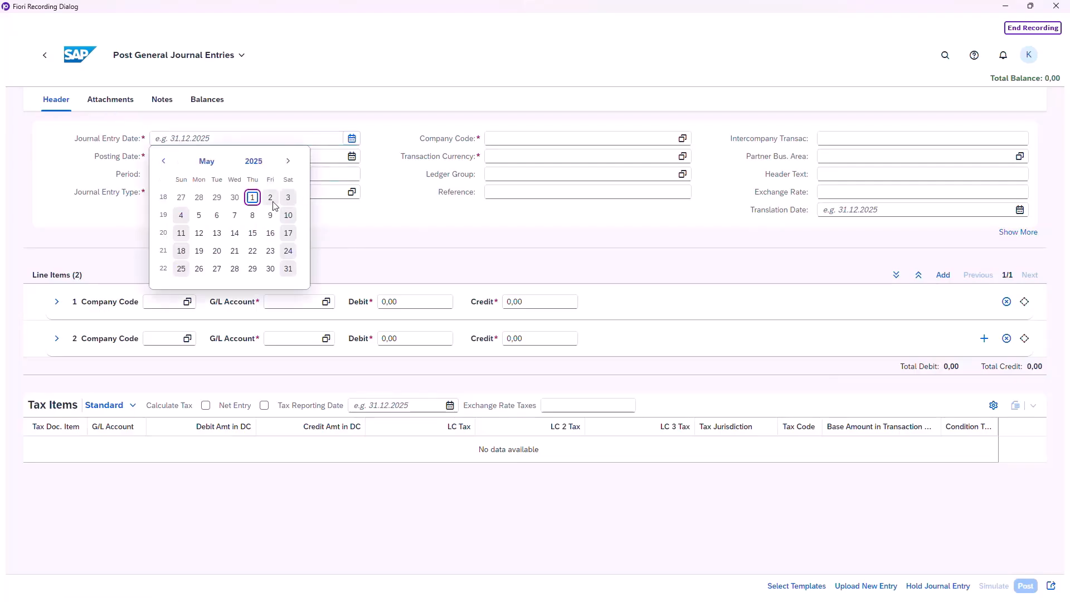
click(253, 197)
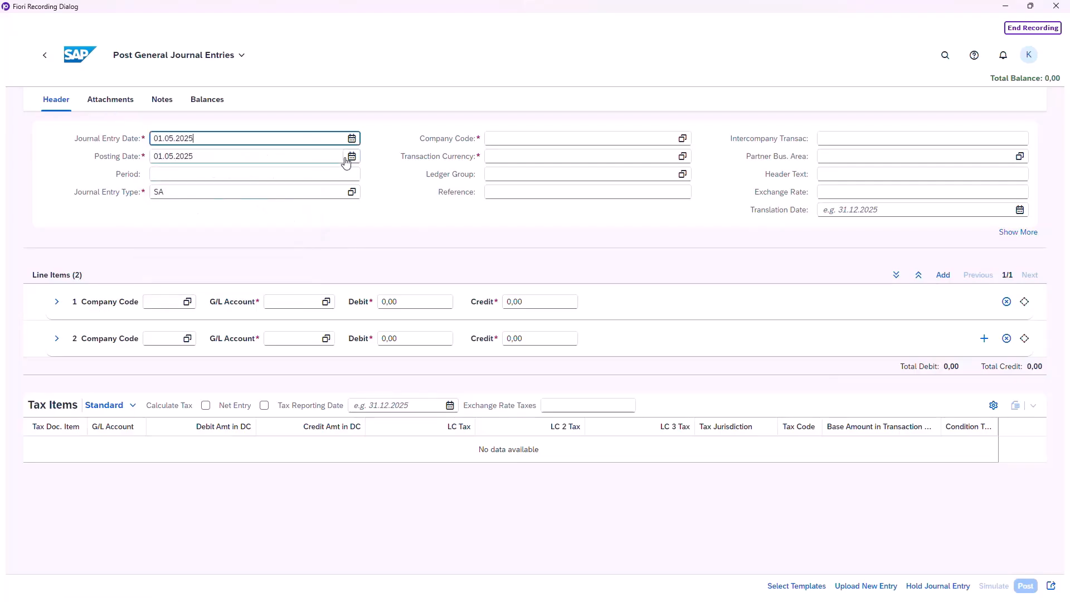
click(351, 156)
click(252, 215)
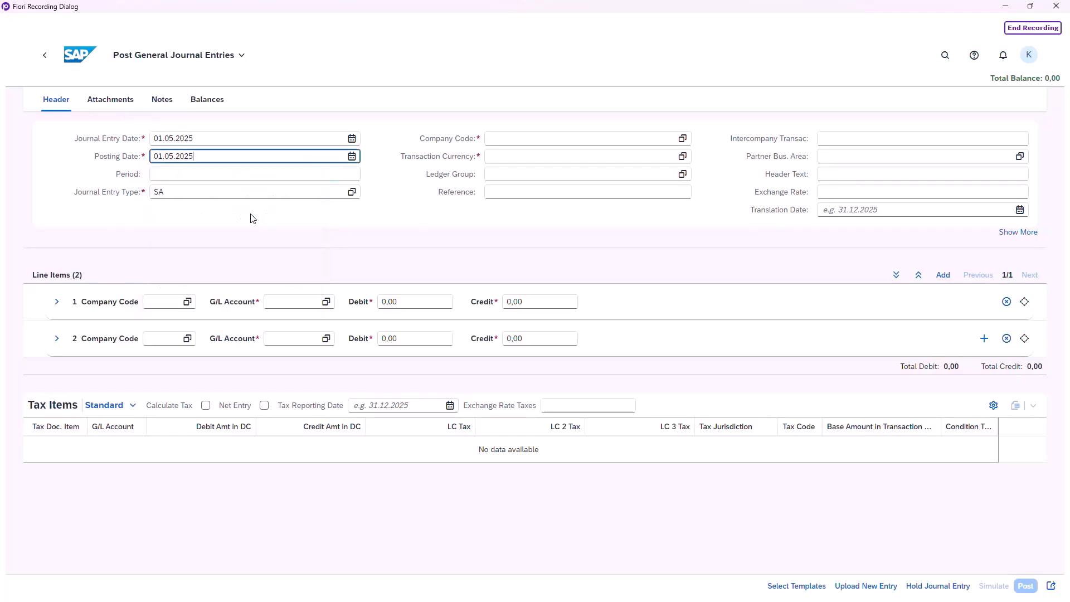
Look up and select SA as the journal entry type.
click(352, 192)
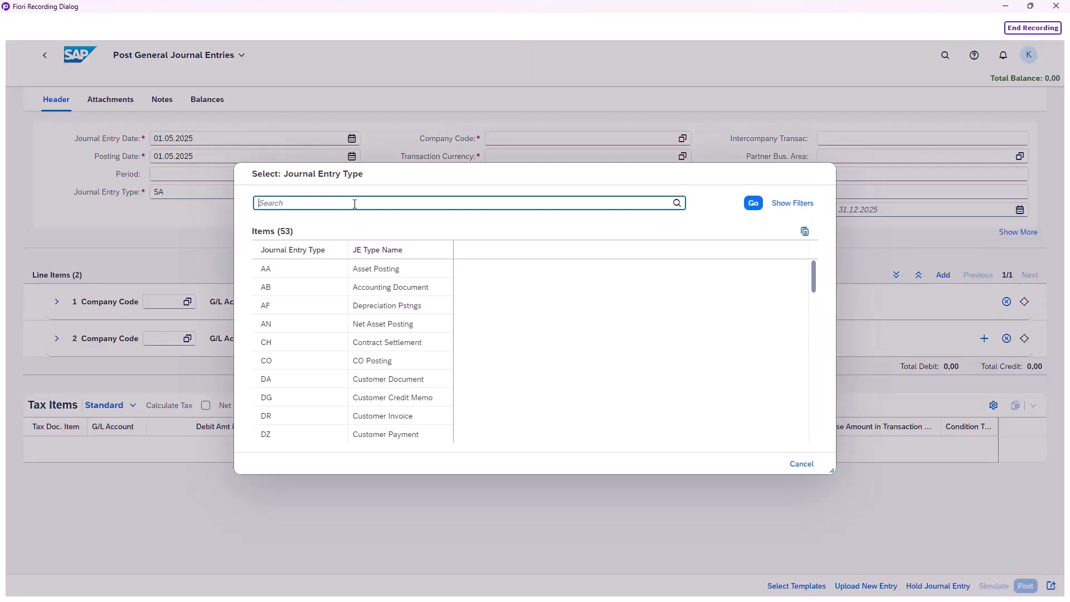
text(SA)
click(677, 204)
click(284, 269)
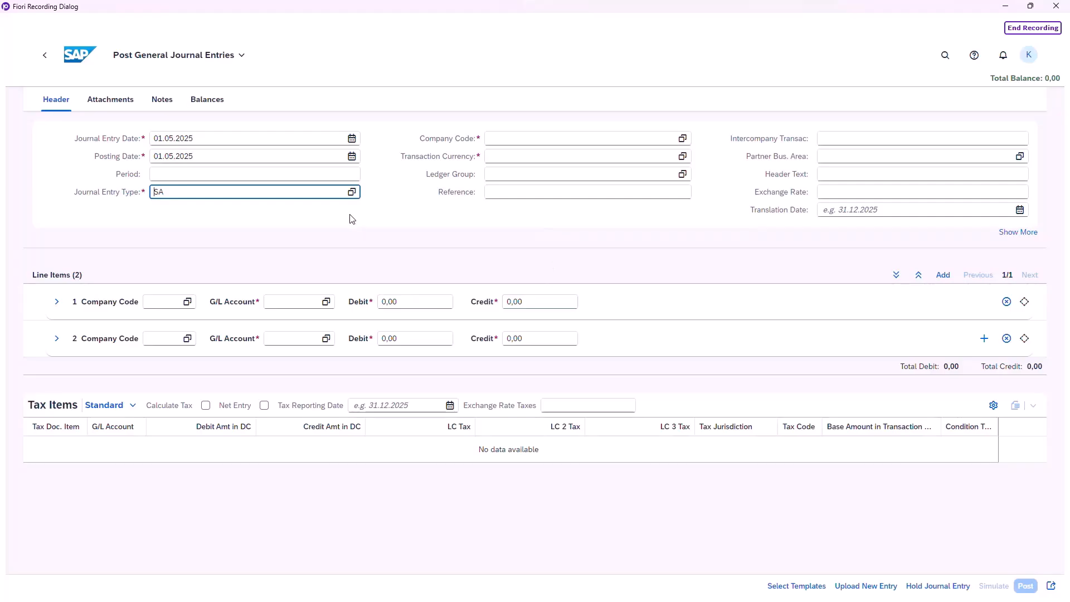
Set the header company code to 0001 (SAP SE) and the transaction currency to USD.
key(Tab)
key(F4)
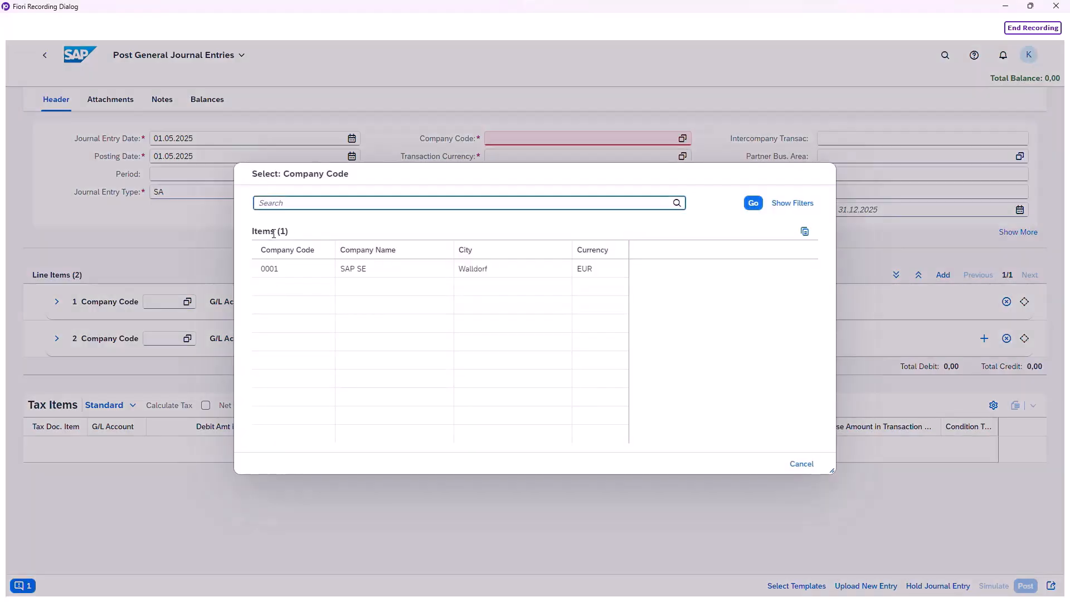
click(271, 270)
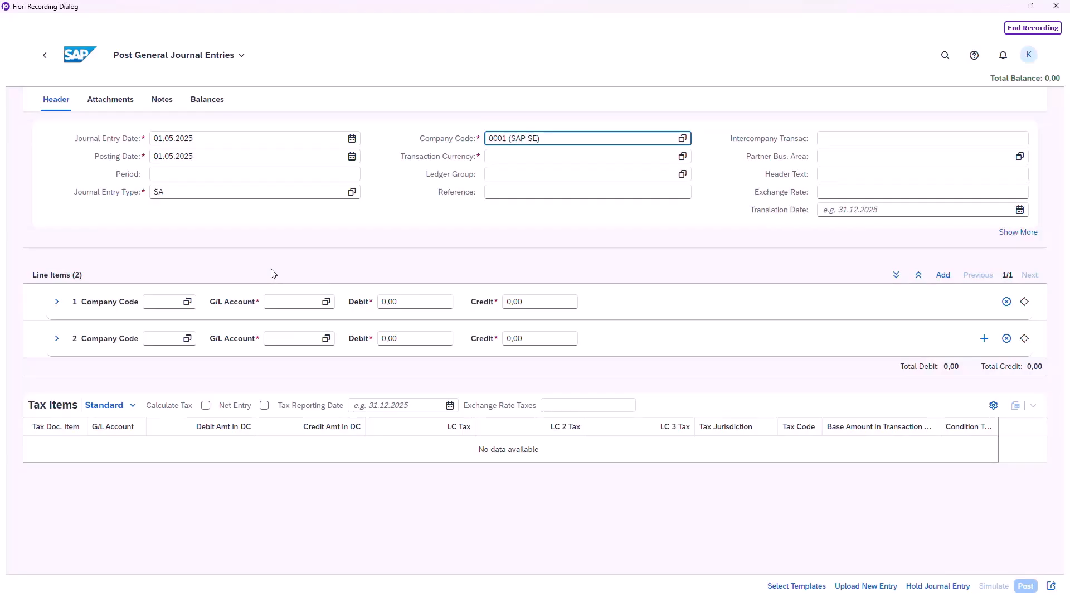
click(517, 156)
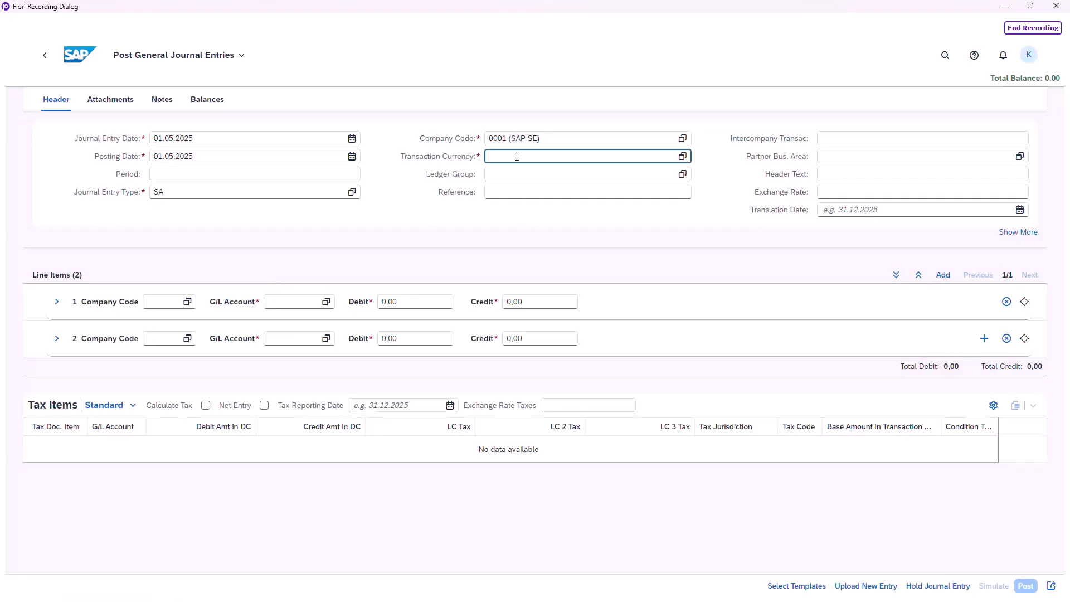
text(USD)
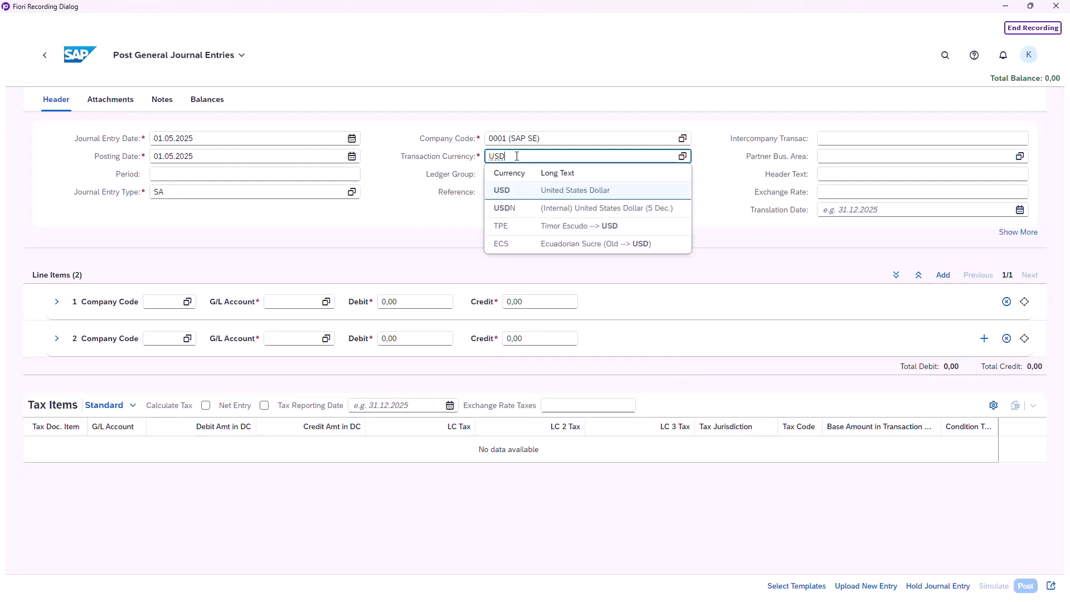
key(Return)
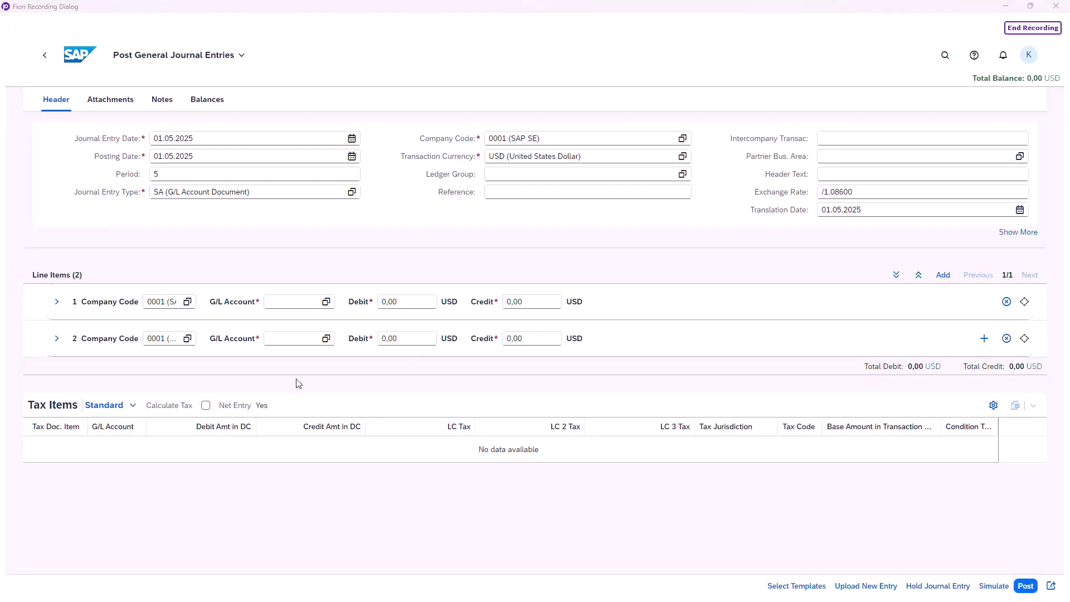
Select company code 0001 and the Bank 1 (checks payable) G/L account for line item 1.
click(188, 303)
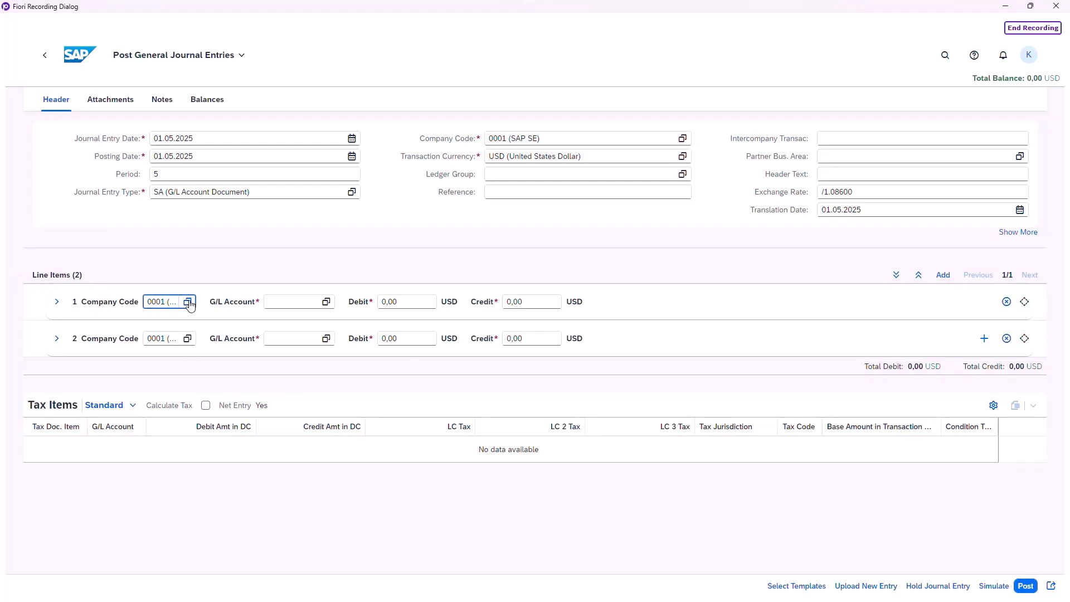
click(275, 269)
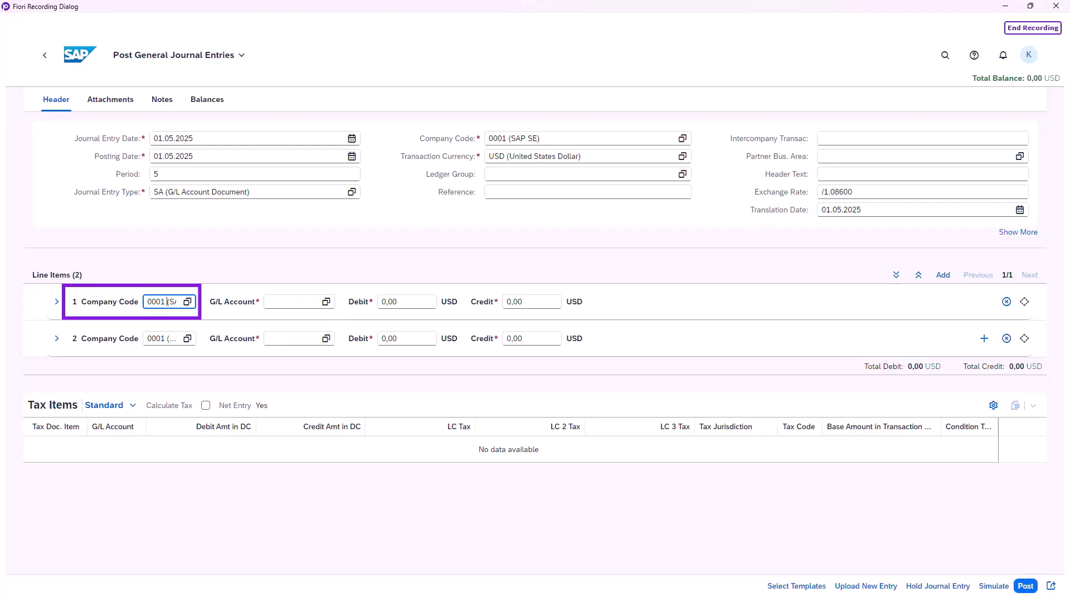
click(187, 302)
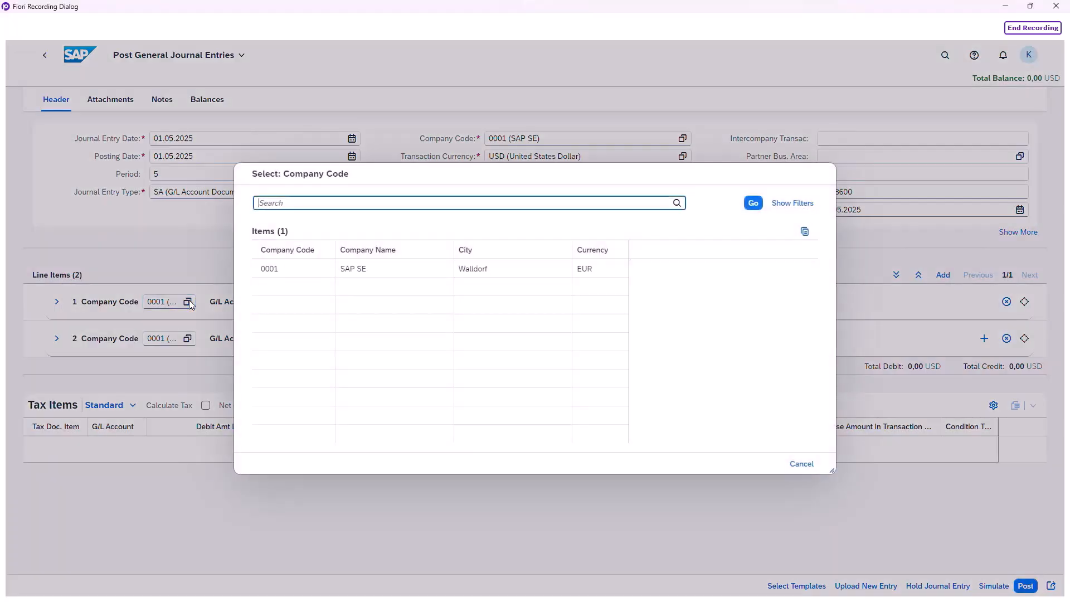
click(277, 269)
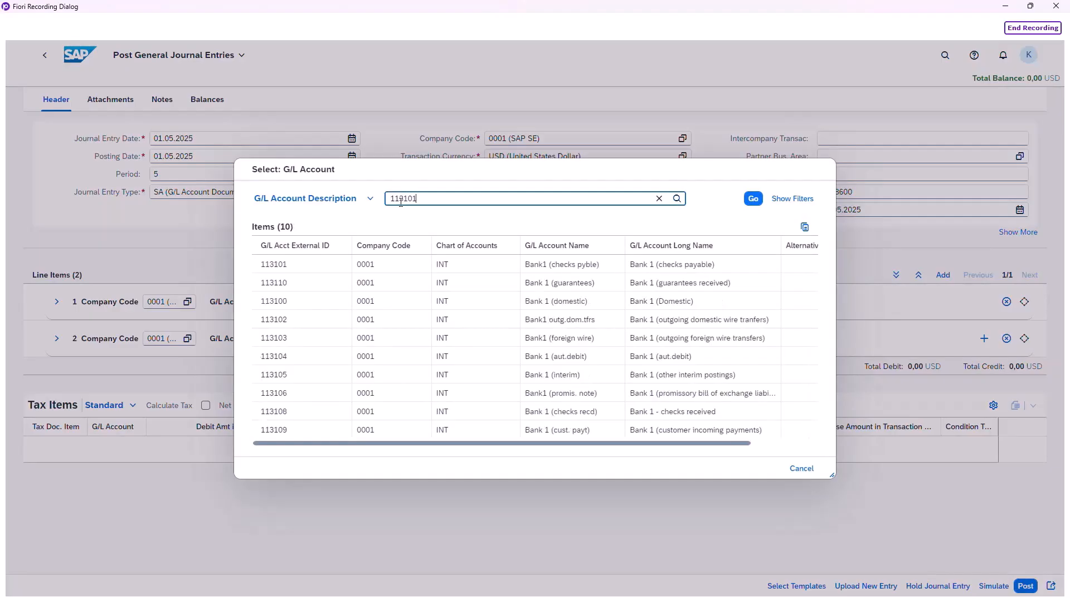
click(310, 268)
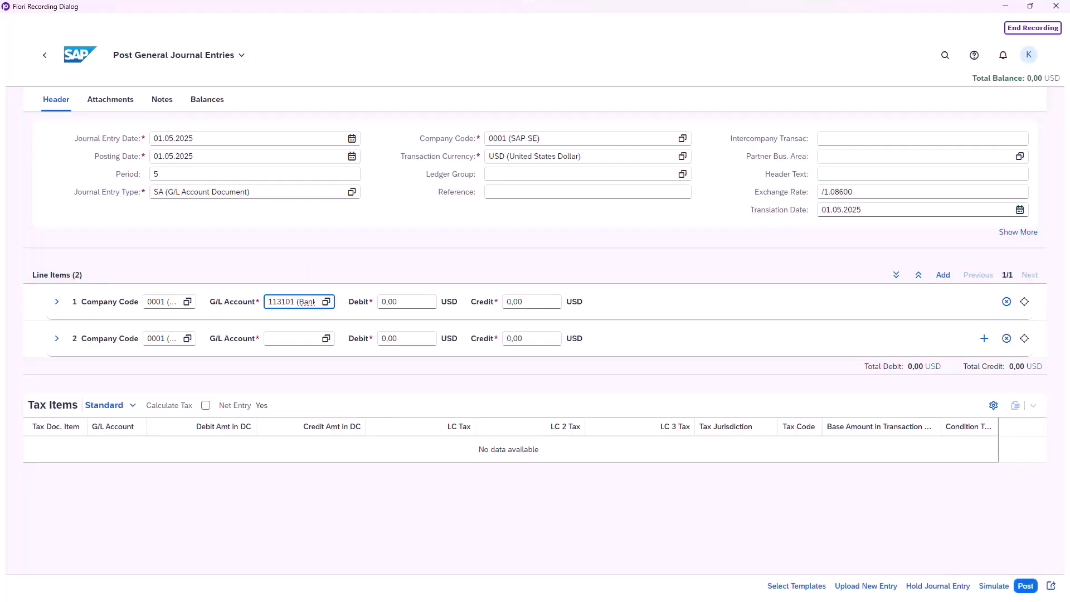
Set line item 1's debit amount to 100 USD and its credit amount to 0.
click(411, 303)
text(100)
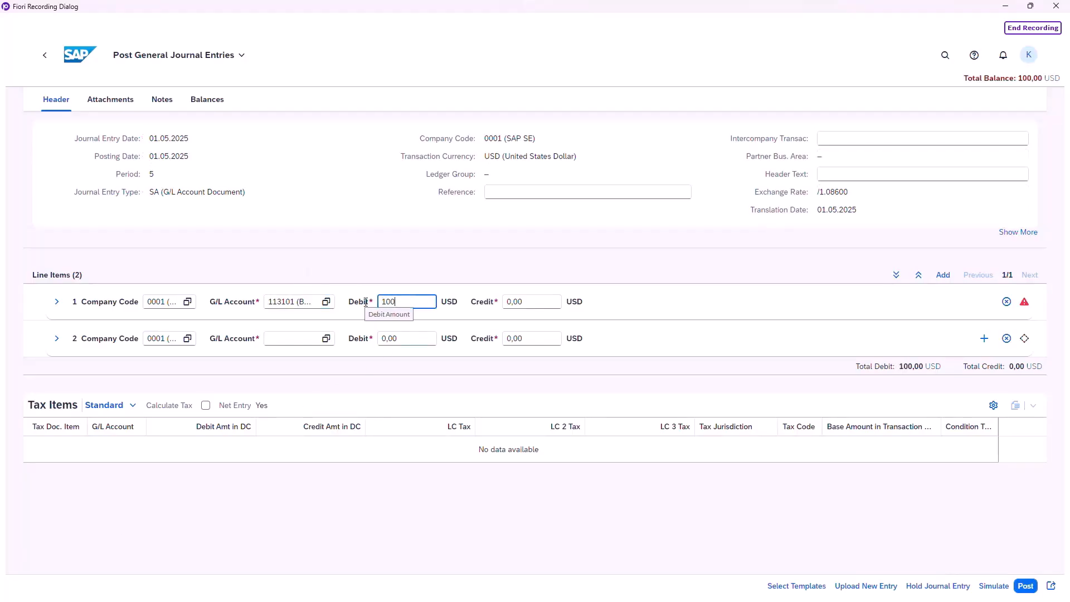
click(541, 303)
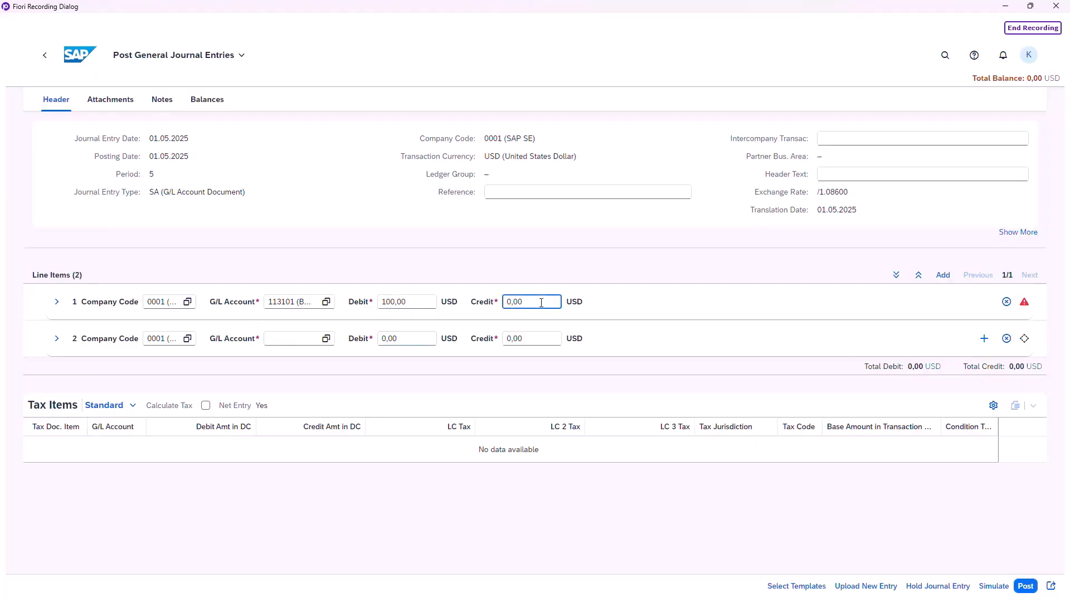
double_click(541, 303)
text(0)
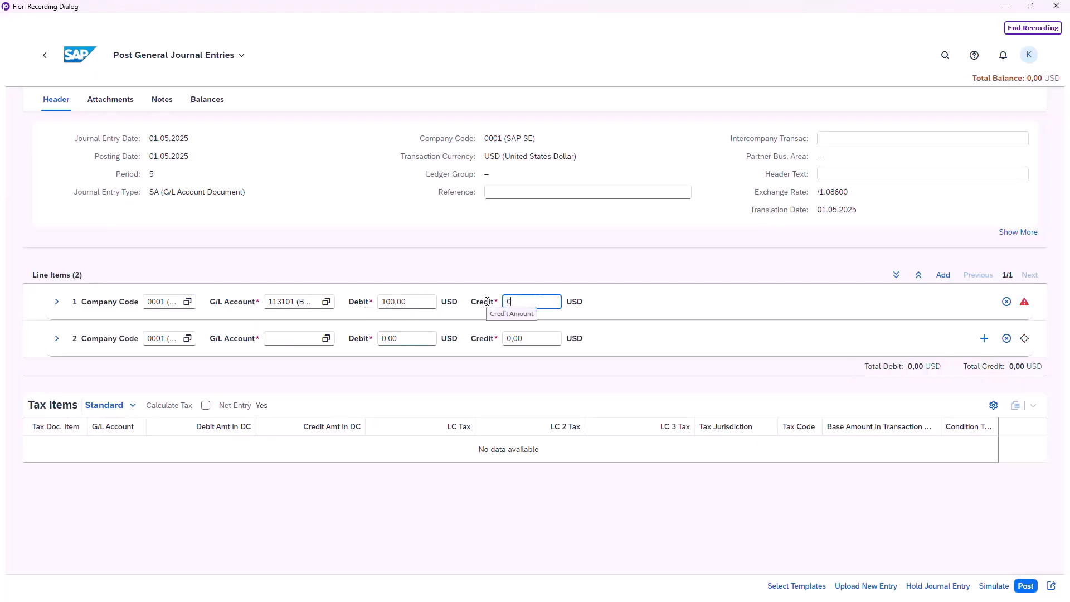
click(608, 300)
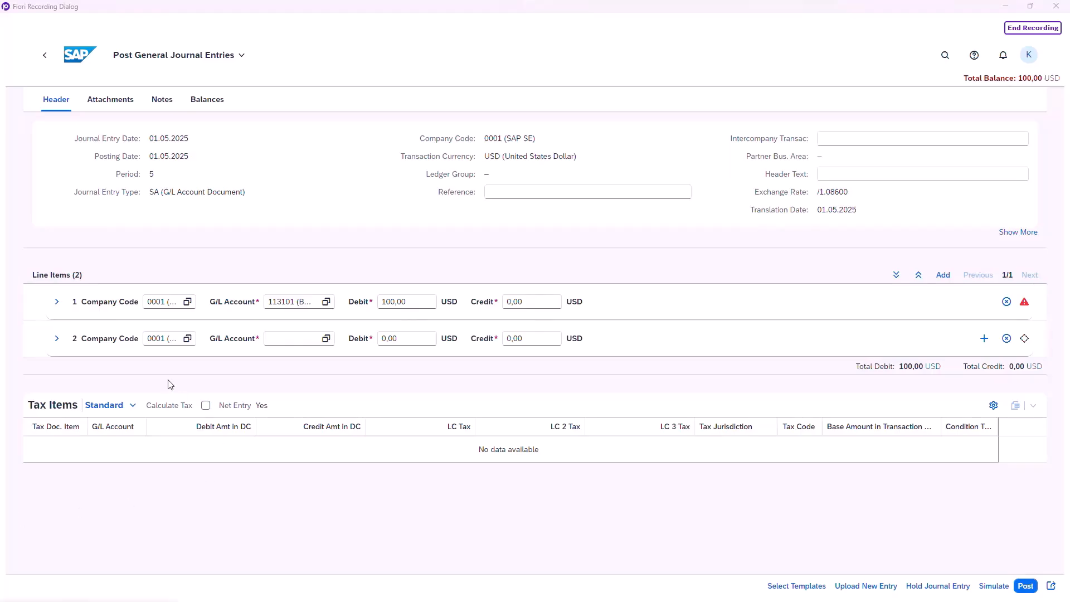
In line item 1's details, enter the item text LINE ITEM 1 and value date 01.05.2025, and collapse the details.
click(55, 302)
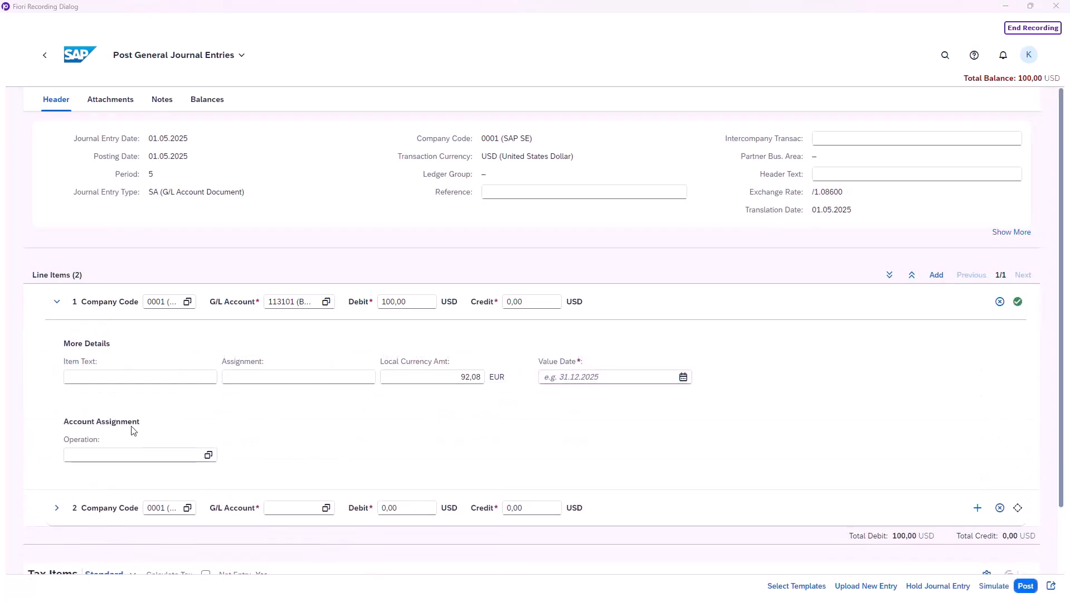
click(90, 376)
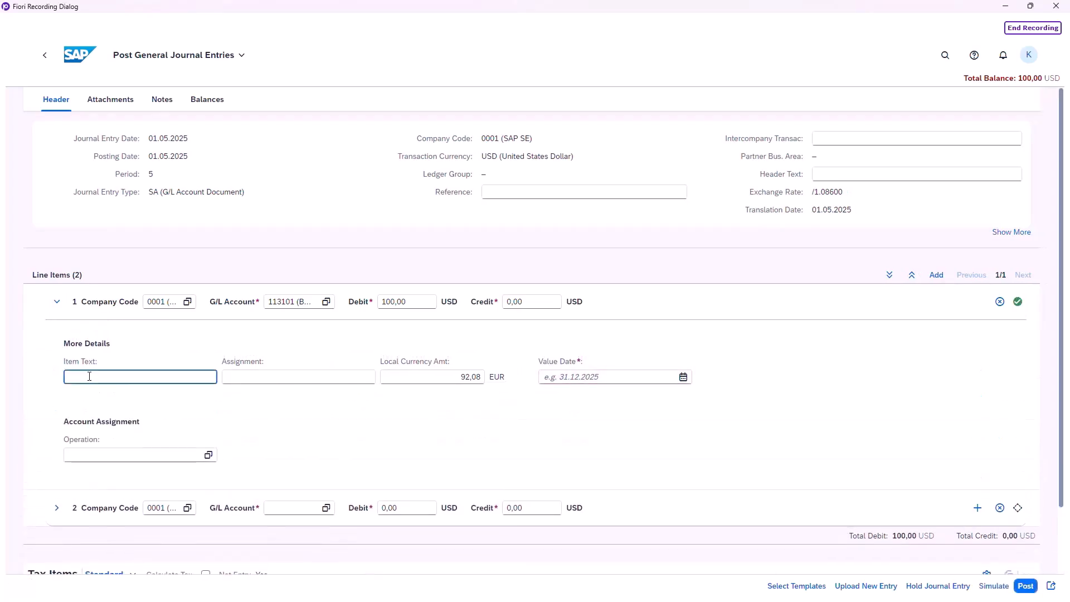
text(LINE ITEM 1)
click(684, 378)
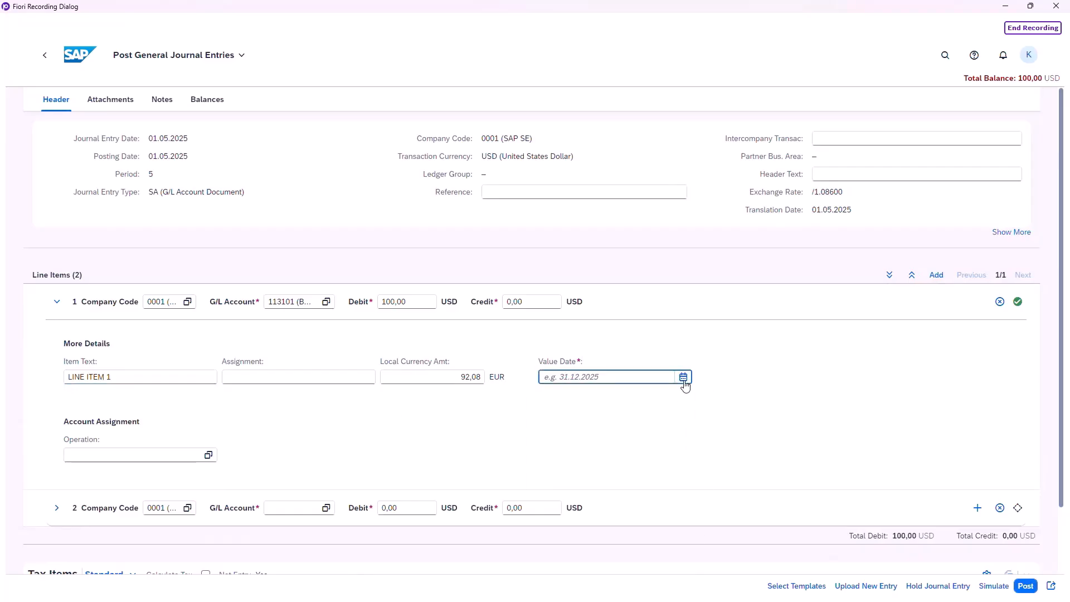
click(645, 438)
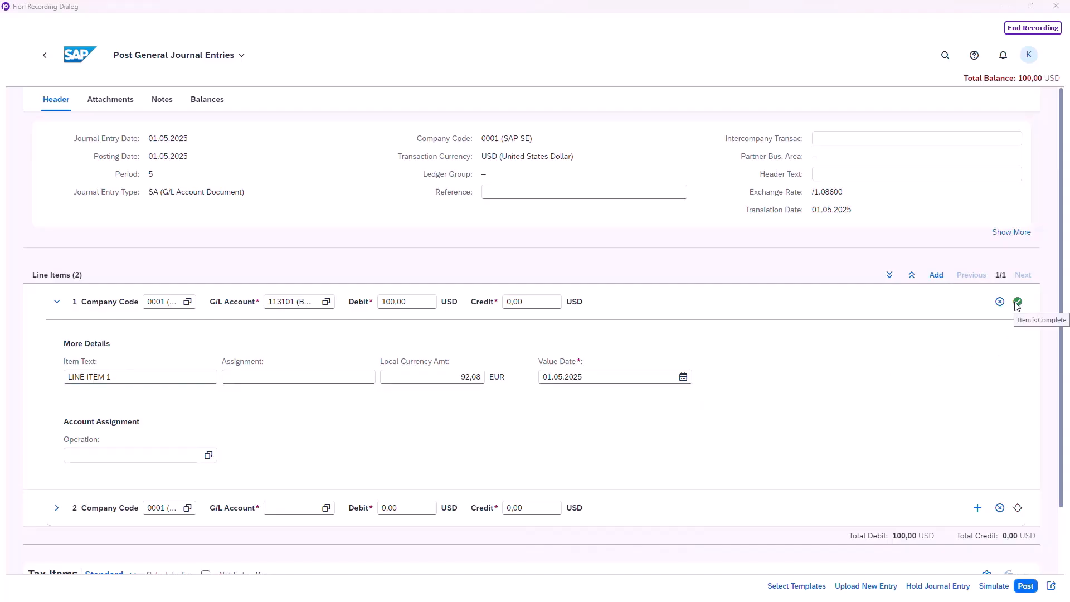
click(56, 302)
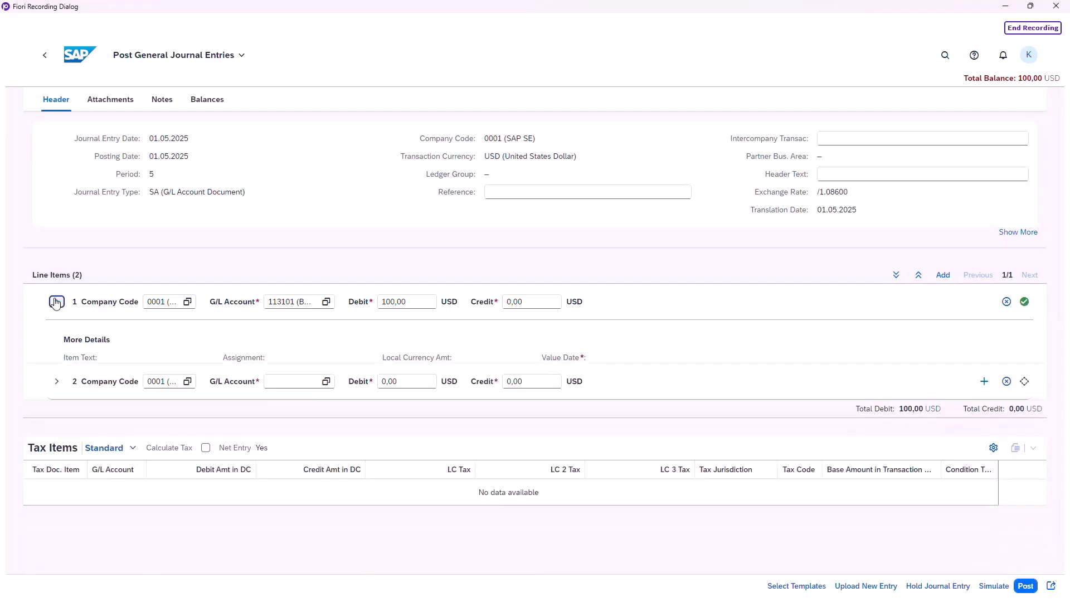
Fill line item 2 with company code 0001, the Bank1 outg.dom.tfrs G/L account and a credit amount of 100 USD.
click(187, 339)
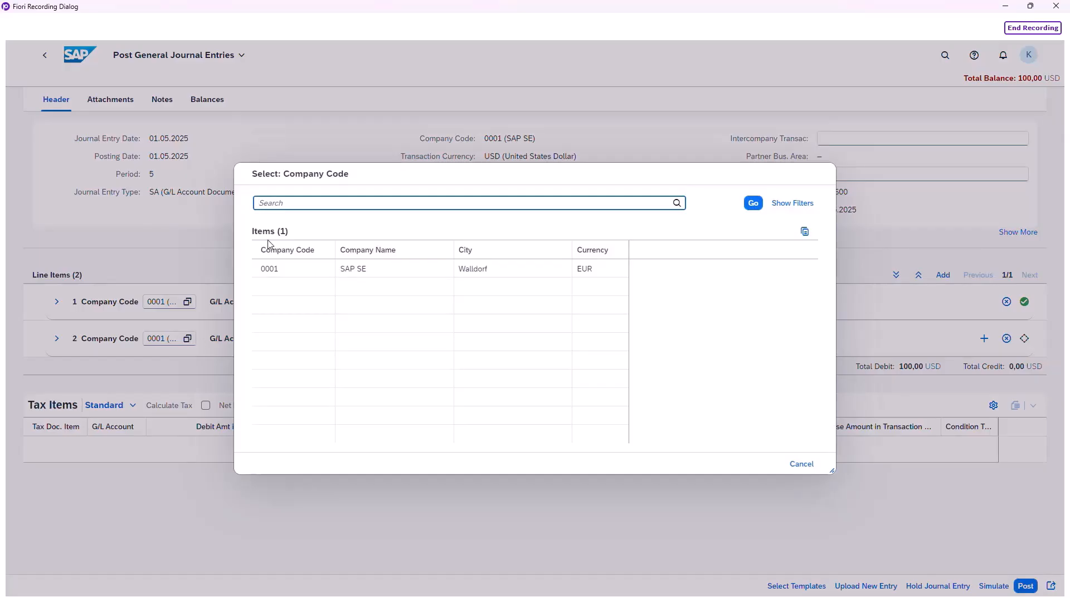
click(276, 274)
click(289, 376)
text(100)
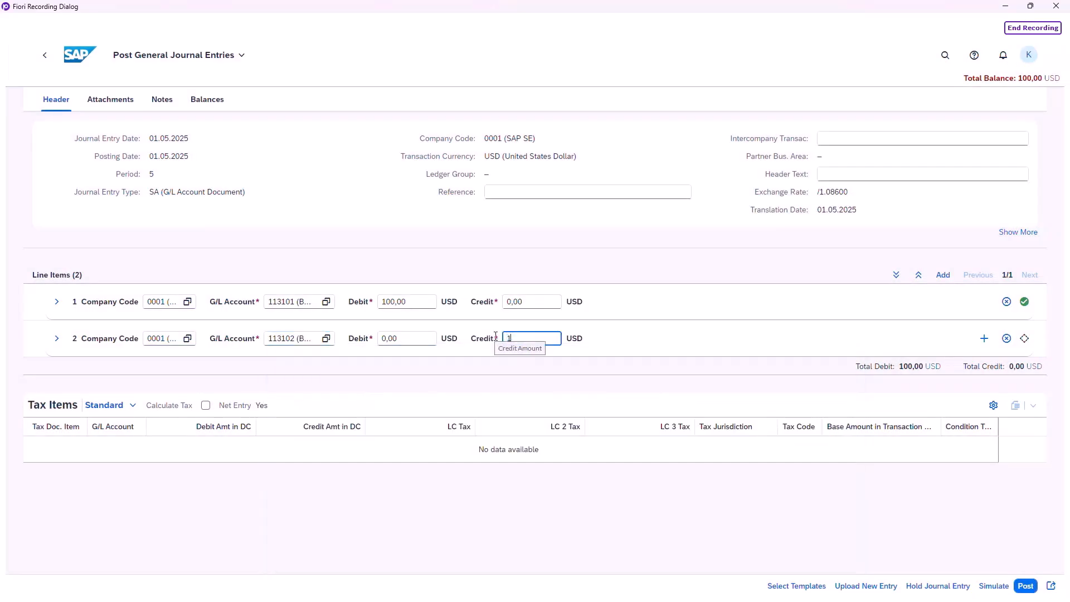
In line item 2's details, enter the item text LINE ITEM 2 and value date 01.05.2025, and collapse the details.
click(56, 339)
click(684, 415)
click(641, 473)
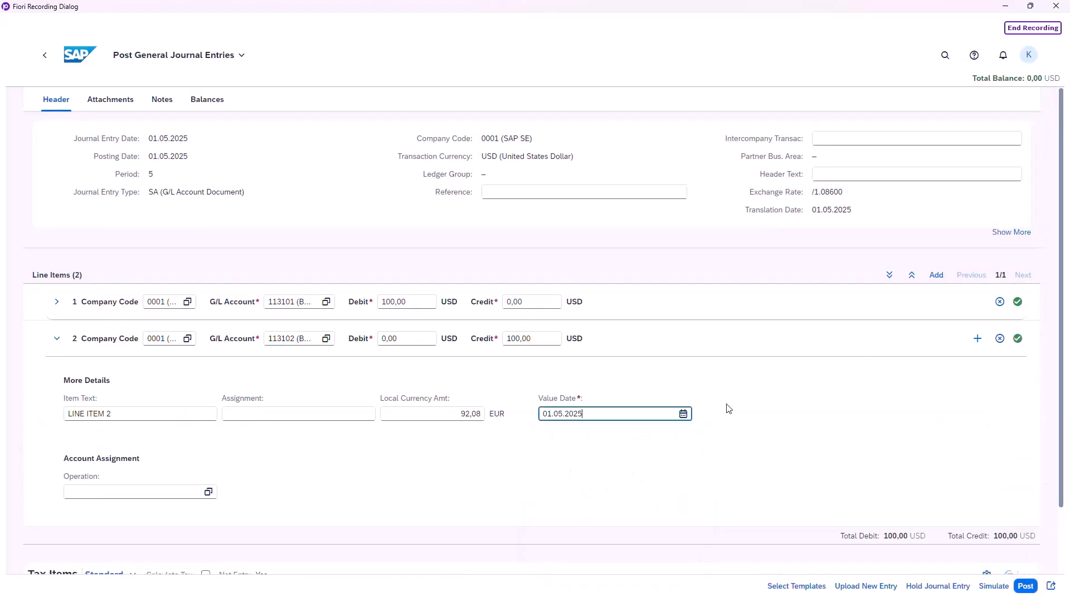
click(56, 338)
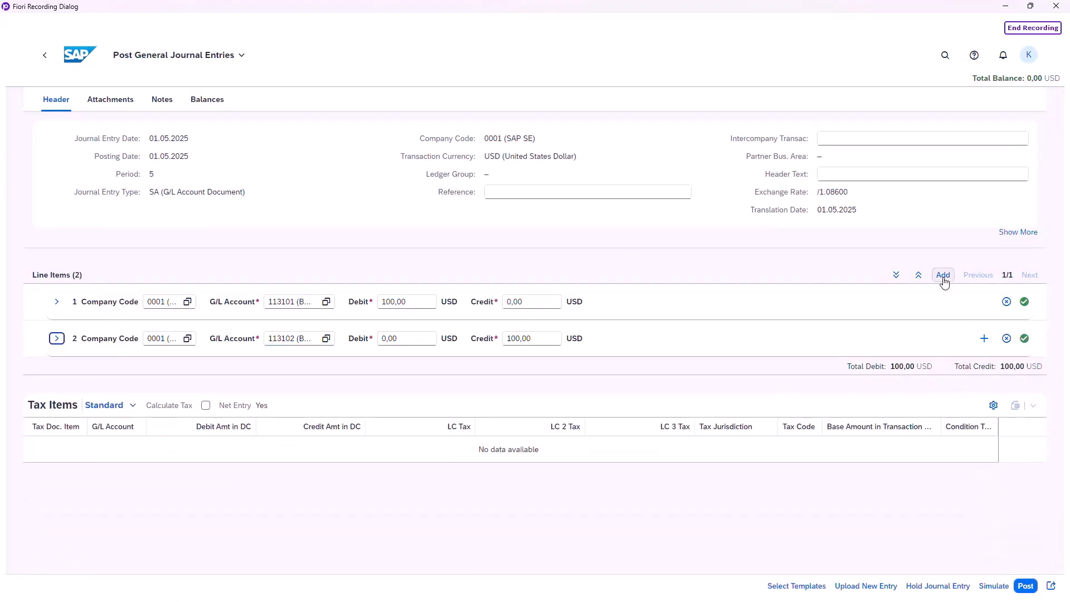
Add an empty third line item below line item 2 and delete it again.
click(987, 342)
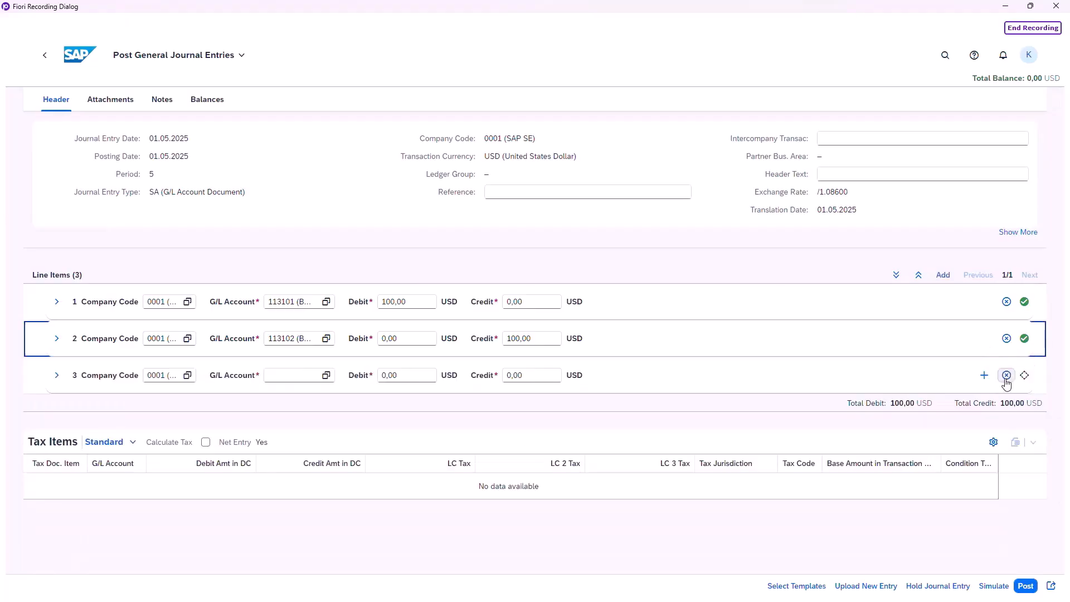
click(1008, 377)
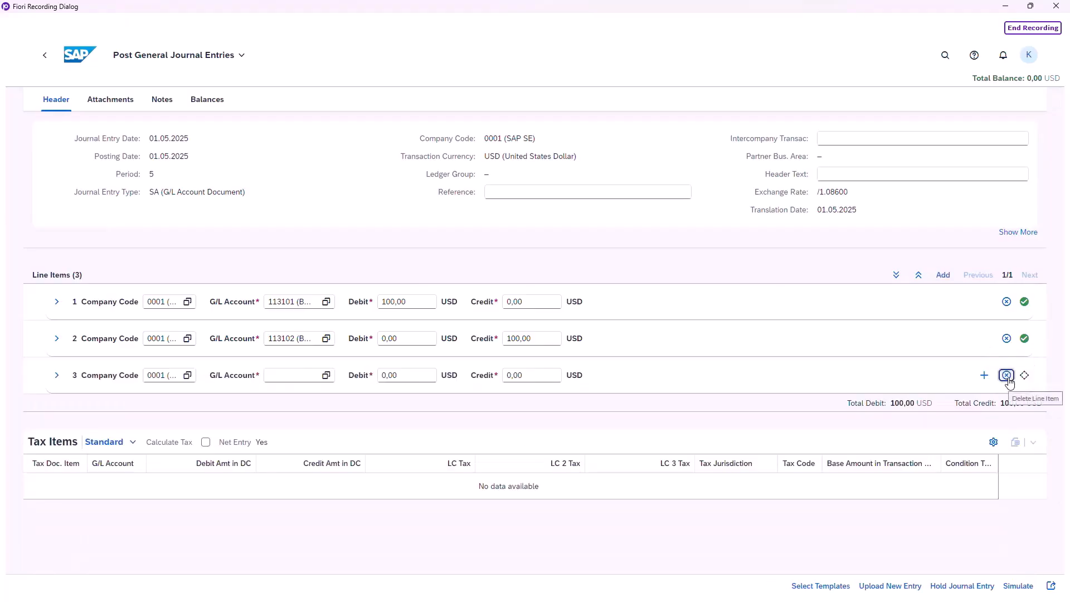
click(985, 340)
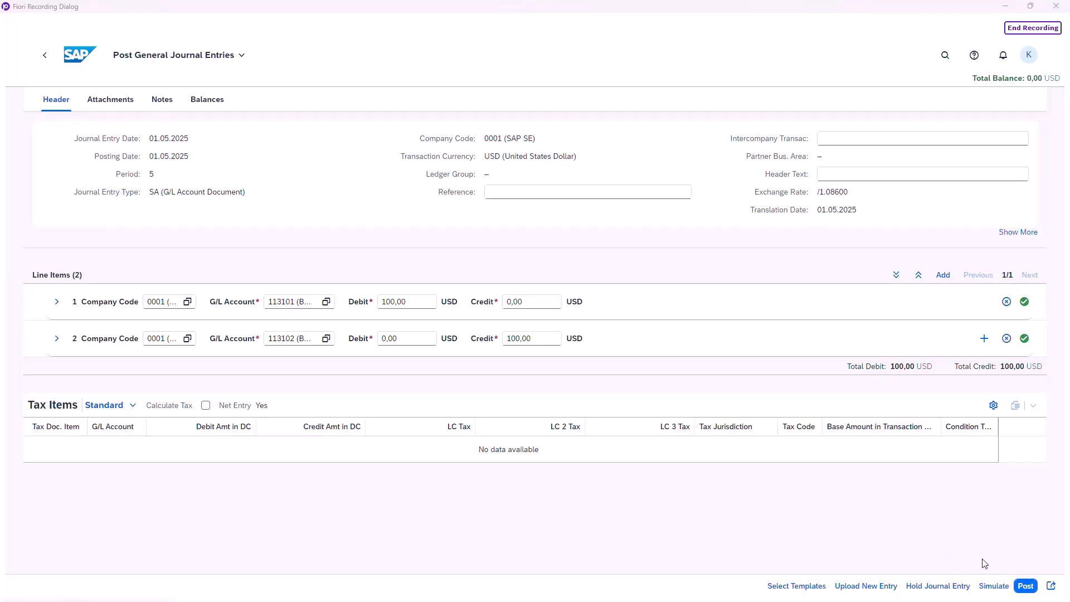
Simulate and post the general journal entry, and end the Fiori recording.
click(995, 586)
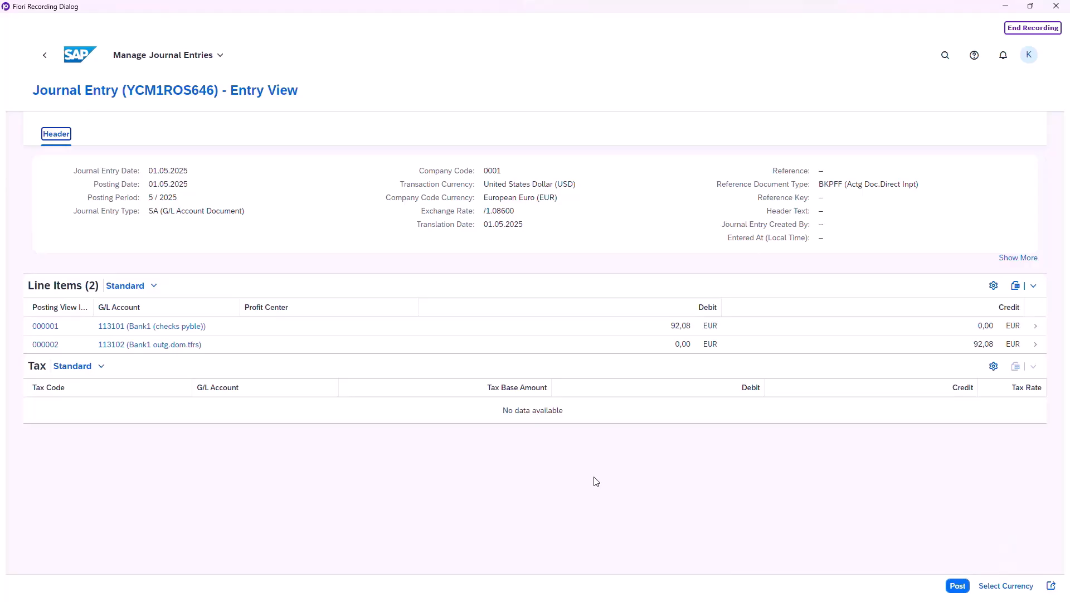
click(959, 588)
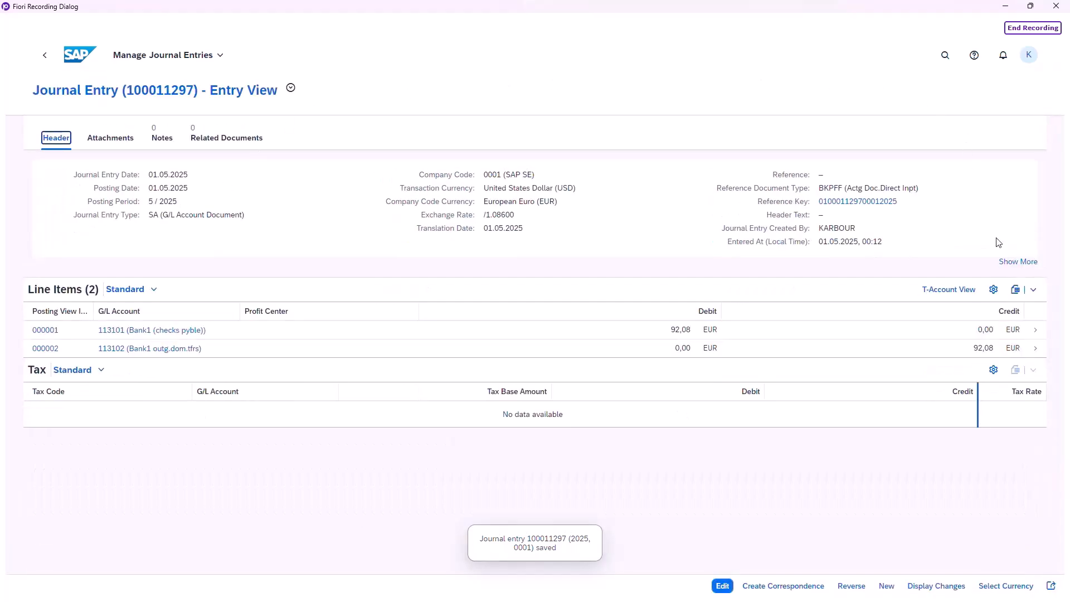
click(1032, 28)
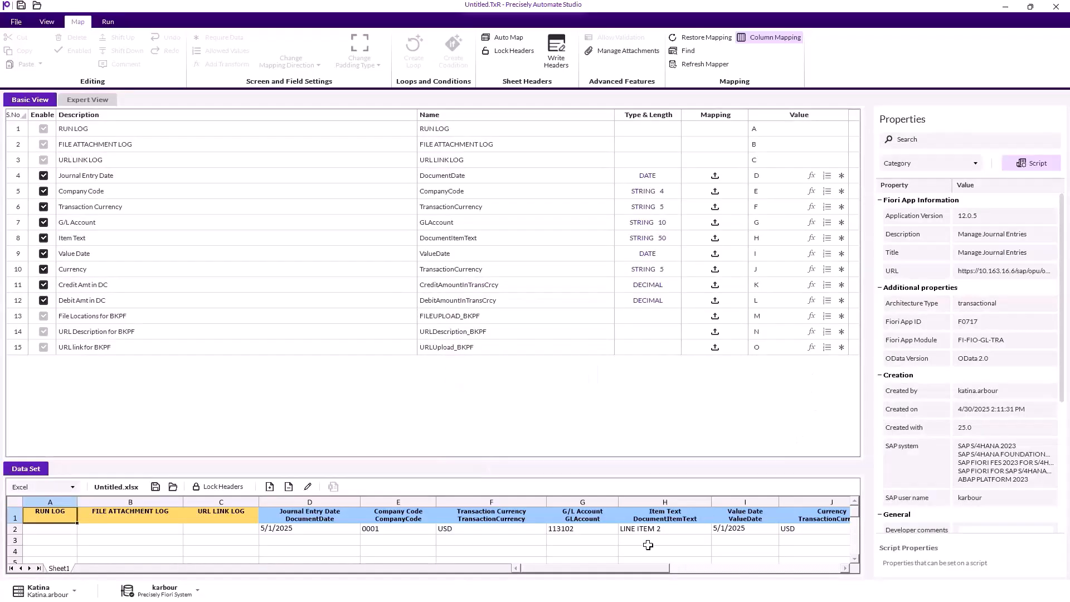
Review the mapped columns in the data set, and save both the script file and the data file under the suggested names.
drag(651, 572, 603, 578)
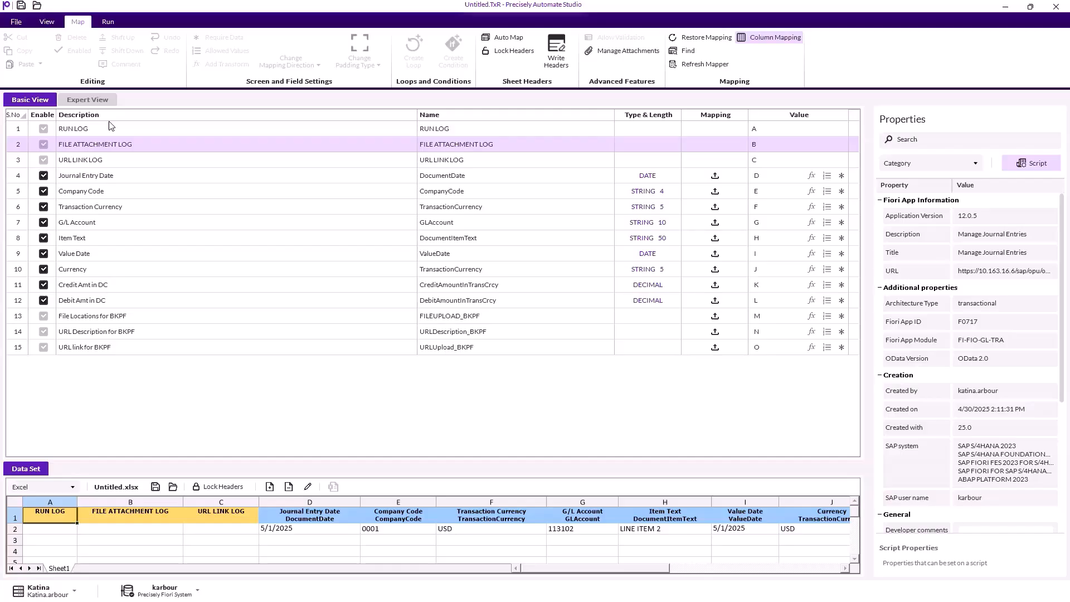
click(21, 6)
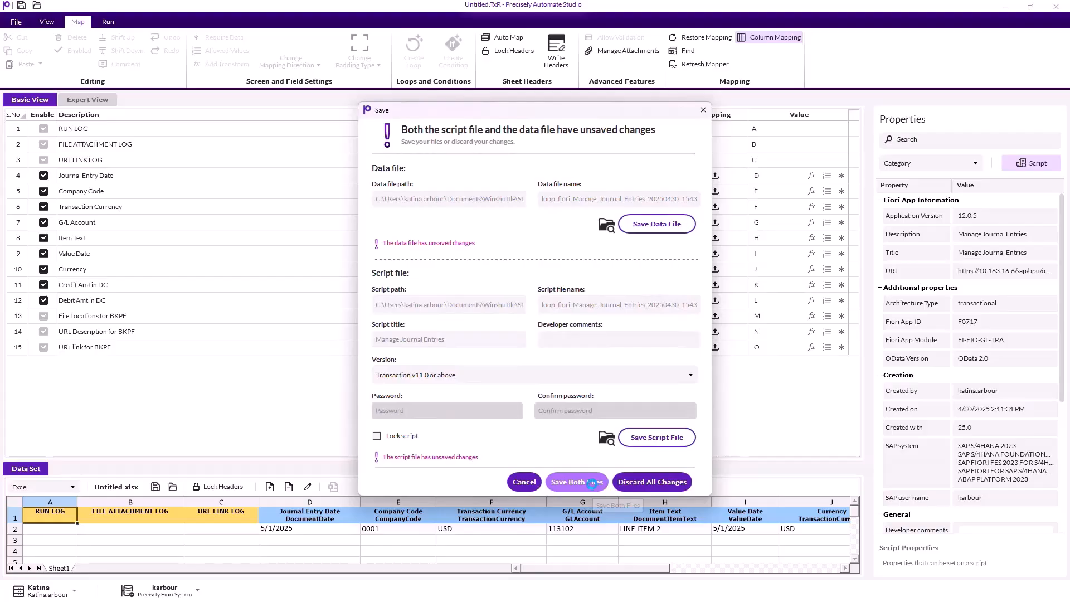
click(592, 483)
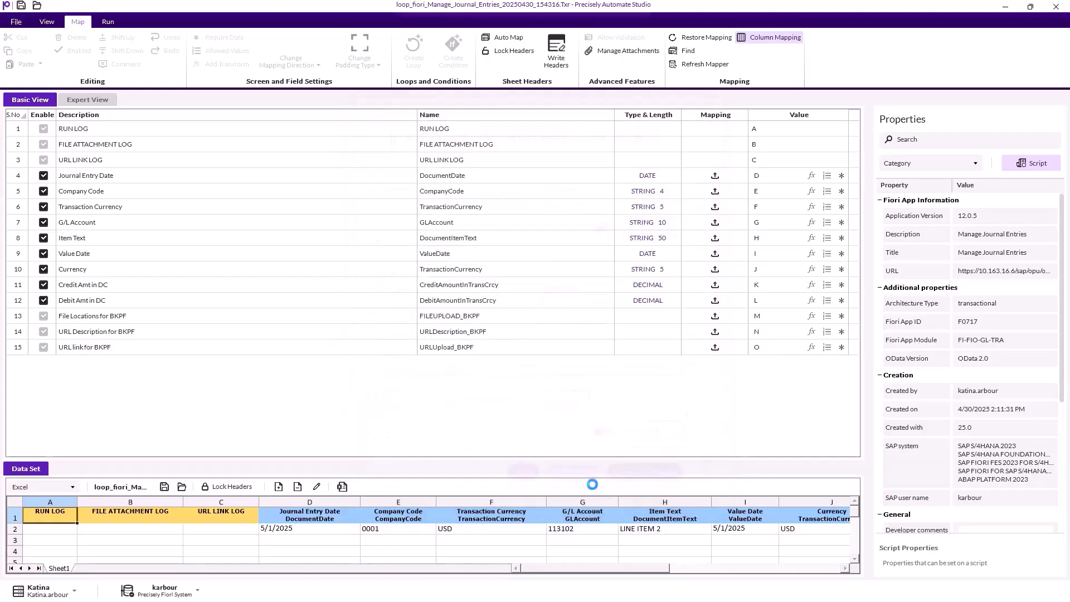